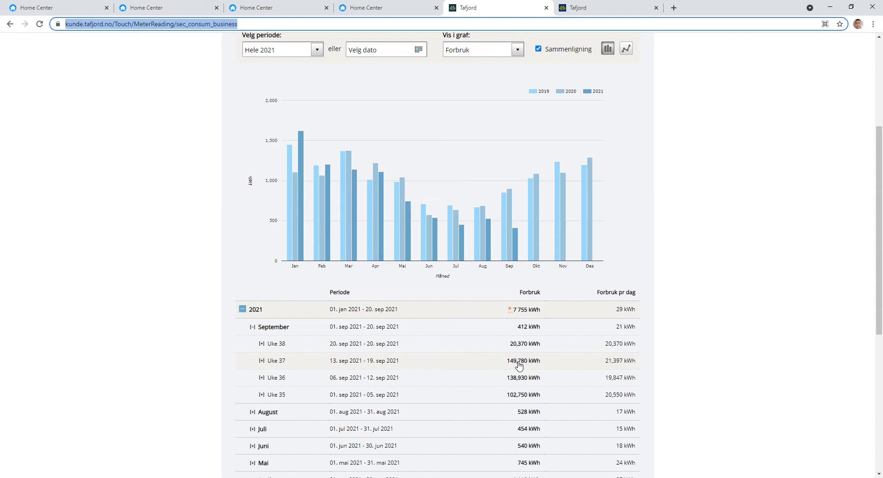
Step: Examine the monthly electricity consumption bars for 2019–2021, checking September, June, March and April
{"action": "mouse_move", "coordinate": [514, 251]}
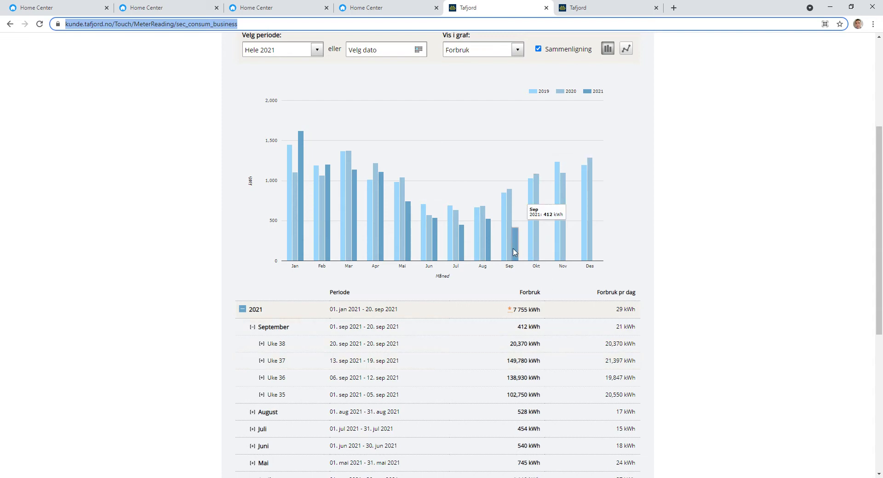
{"action": "mouse_move", "coordinate": [422, 249]}
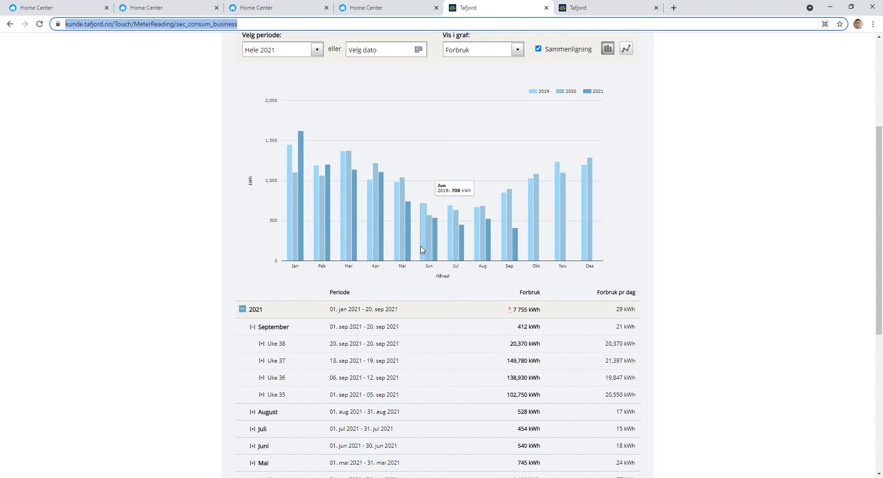
{"action": "mouse_move", "coordinate": [355, 239]}
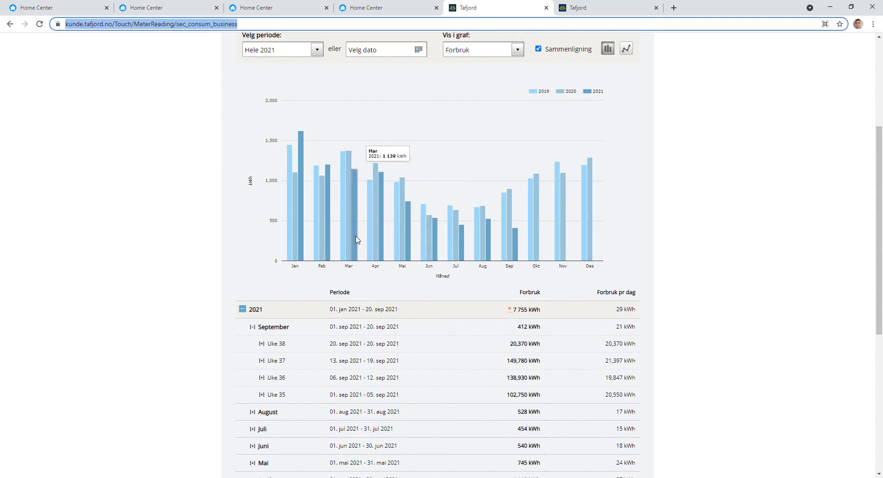
{"action": "mouse_move", "coordinate": [385, 241]}
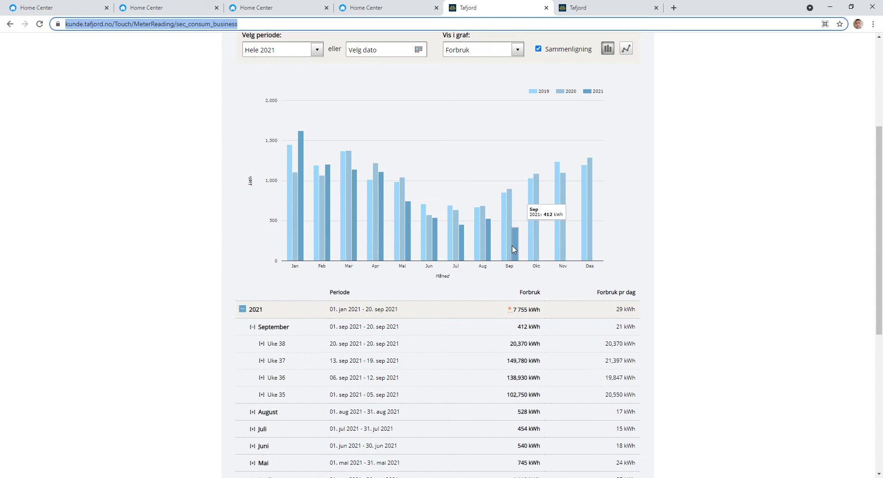
Step: Switch to the Fibaro Home Center climate settings, collapse the Entré zone and look over the Bad zone's weekly heating schedule
{"action": "left_click", "coordinate": [174, 8]}
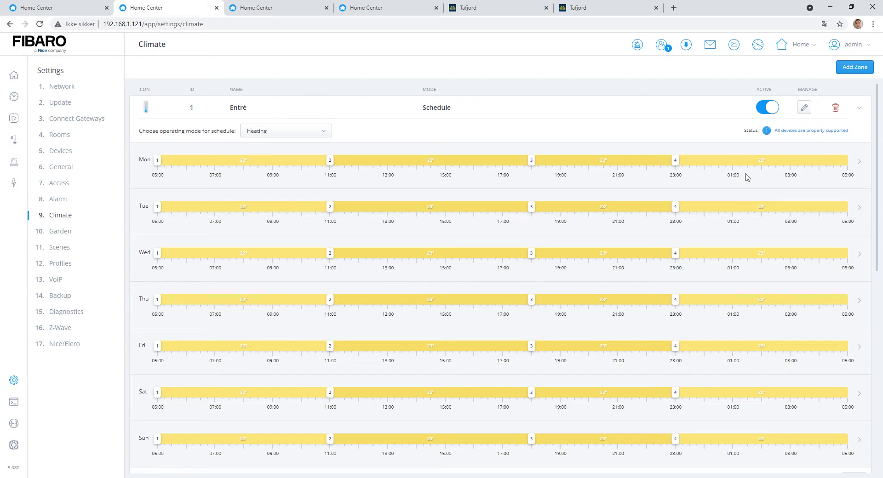
{"action": "left_click", "coordinate": [864, 108]}
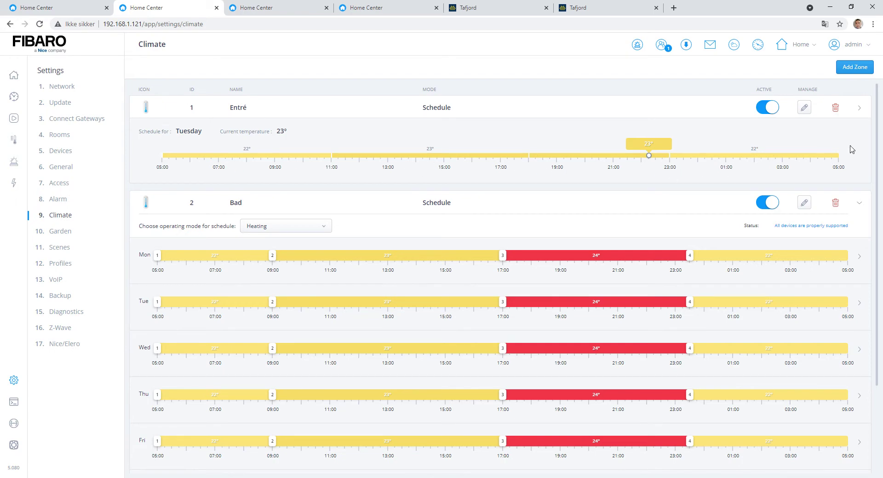
{"action": "scroll", "coordinate": [739, 285], "scroll_direction": "down", "scroll_amount": 3}
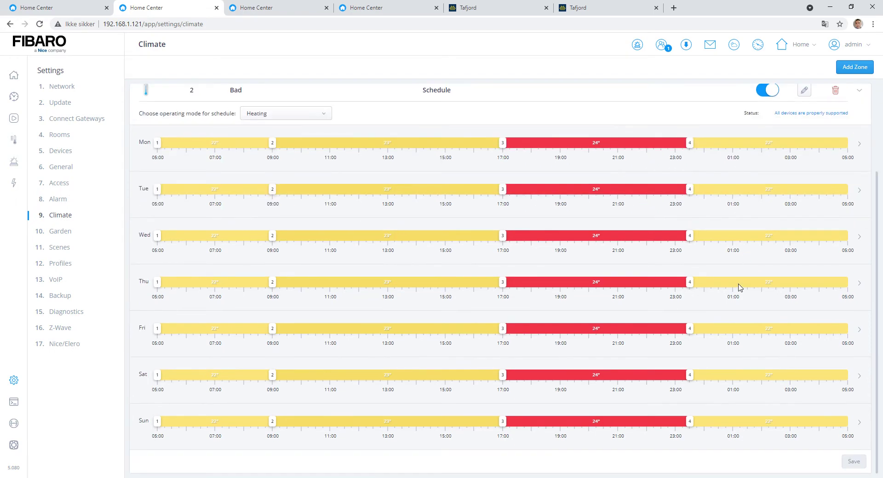
{"action": "scroll", "coordinate": [444, 249], "scroll_direction": "up", "scroll_amount": 2}
{"action": "scroll", "coordinate": [444, 249], "scroll_direction": "down", "scroll_amount": 2}
Step: Expand Monday in the Bad zone's schedule and review its four temperature setpoints
{"action": "left_click", "coordinate": [506, 147]}
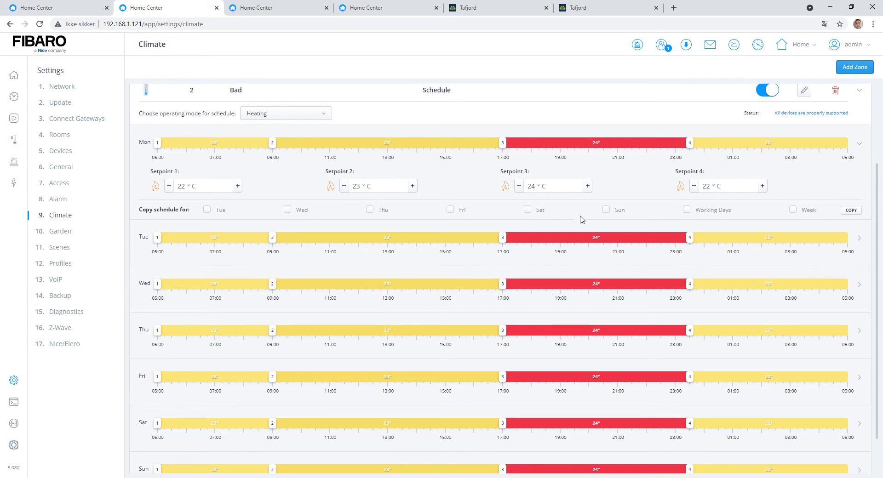
{"action": "scroll", "coordinate": [581, 219], "scroll_direction": "up", "scroll_amount": 2}
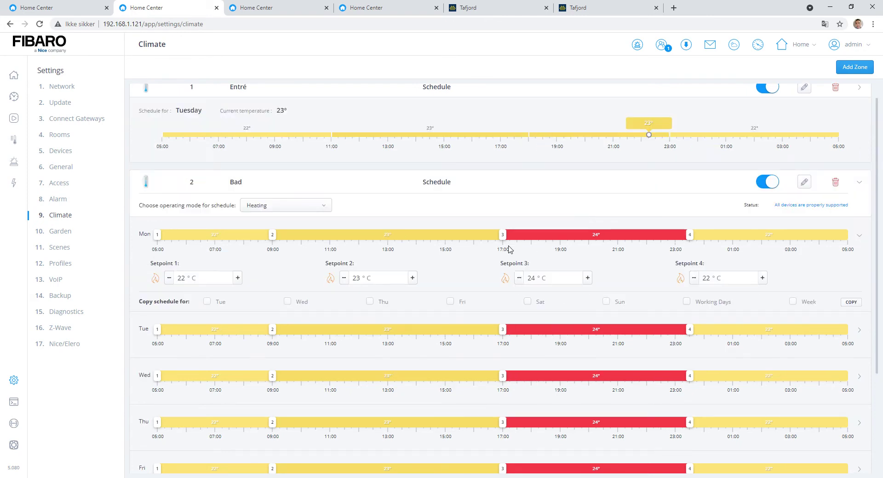
{"action": "scroll", "coordinate": [628, 303], "scroll_direction": "down", "scroll_amount": 3}
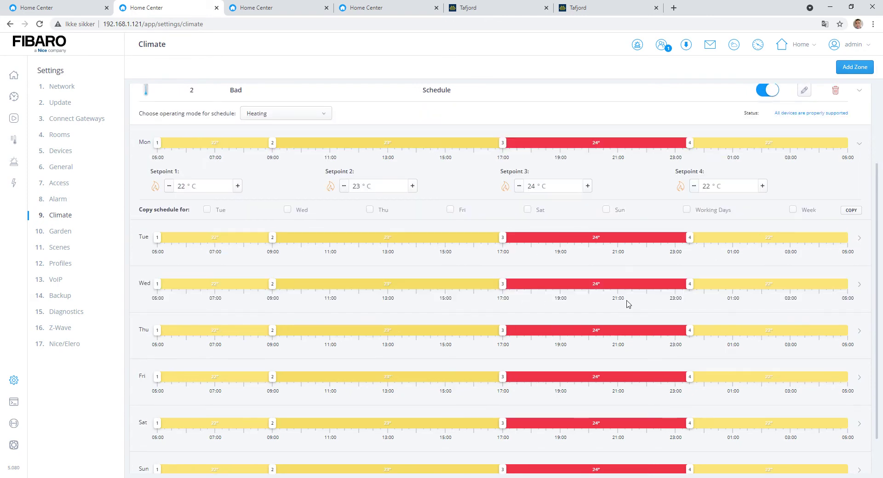
{"action": "scroll", "coordinate": [628, 304], "scroll_direction": "up", "scroll_amount": 3}
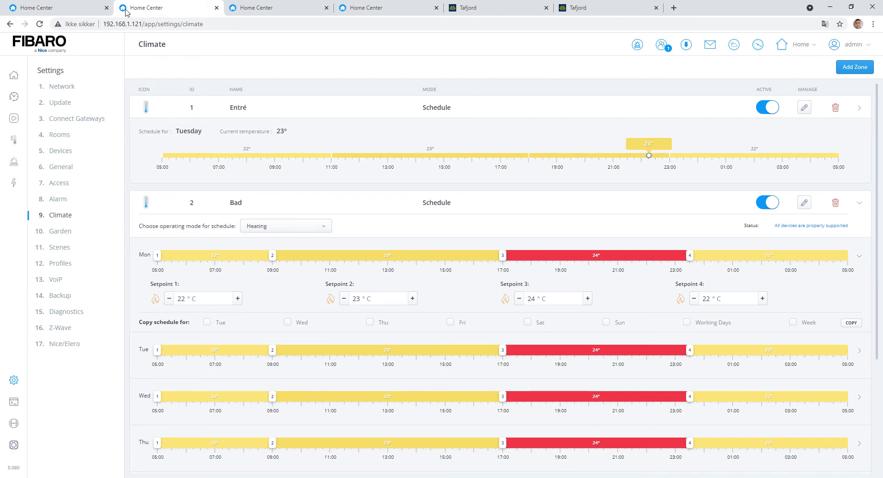
Step: Go to the Home Center energy overview and display the weekly figures as costs
{"action": "left_click", "coordinate": [84, 9]}
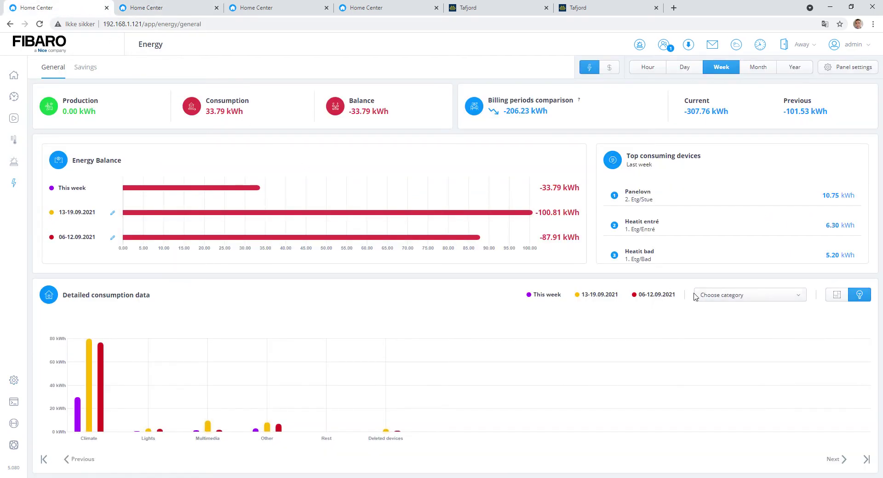
{"action": "left_click", "coordinate": [612, 69]}
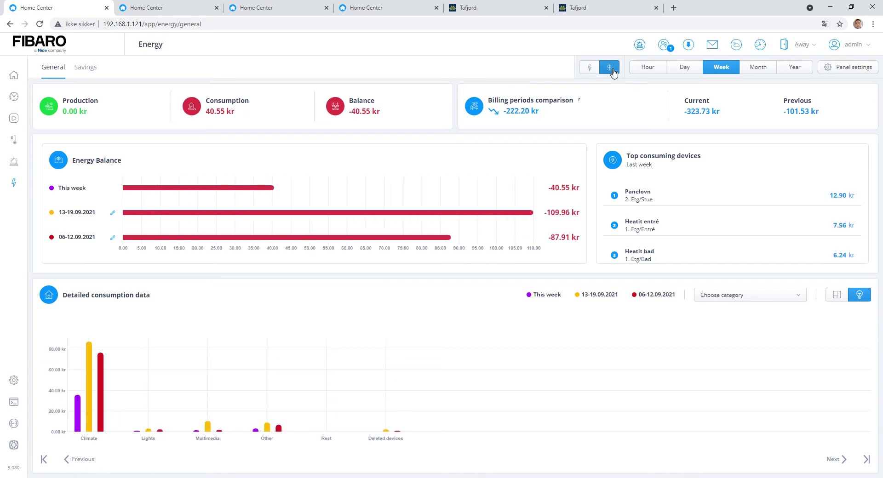
Step: Check the main rate and currency in the energy panel's tariff settings and close them without changes
{"action": "left_click", "coordinate": [832, 76]}
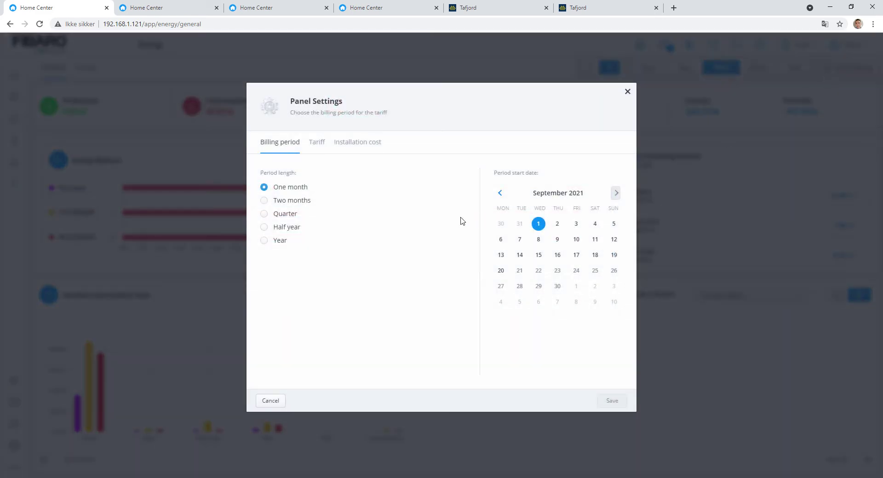
{"action": "left_click", "coordinate": [317, 142]}
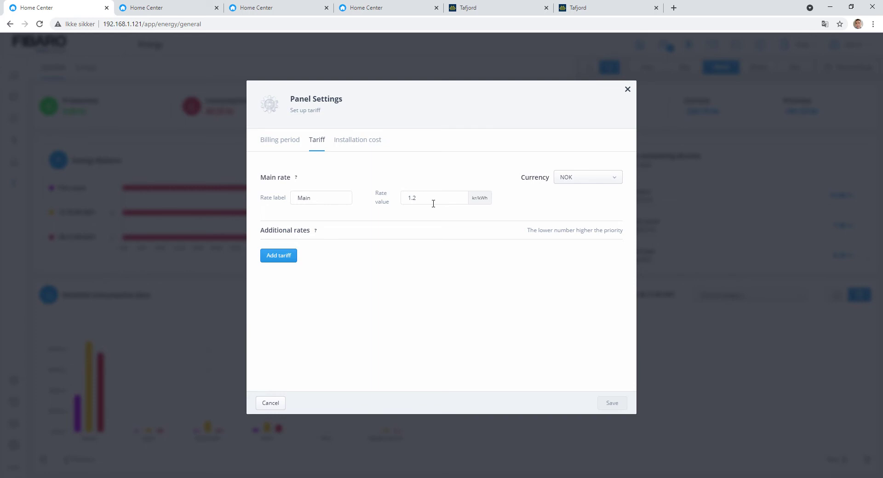
{"action": "left_click", "coordinate": [628, 90]}
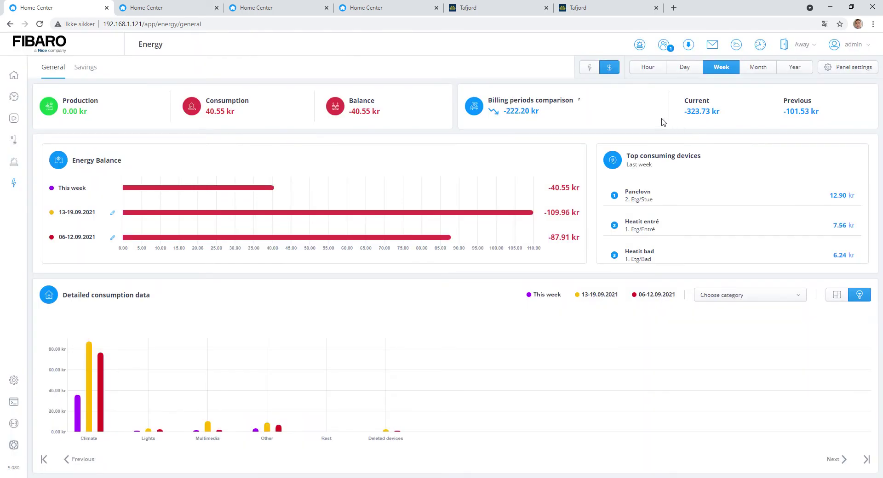
Step: Return the energy figures to kWh and review the per-device consumption for the day in the savings view
{"action": "left_click", "coordinate": [590, 68]}
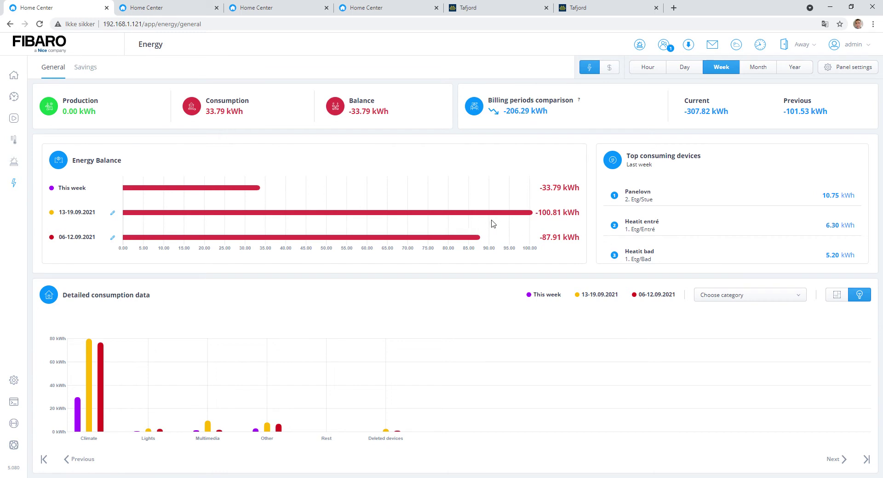
{"action": "left_click", "coordinate": [93, 71]}
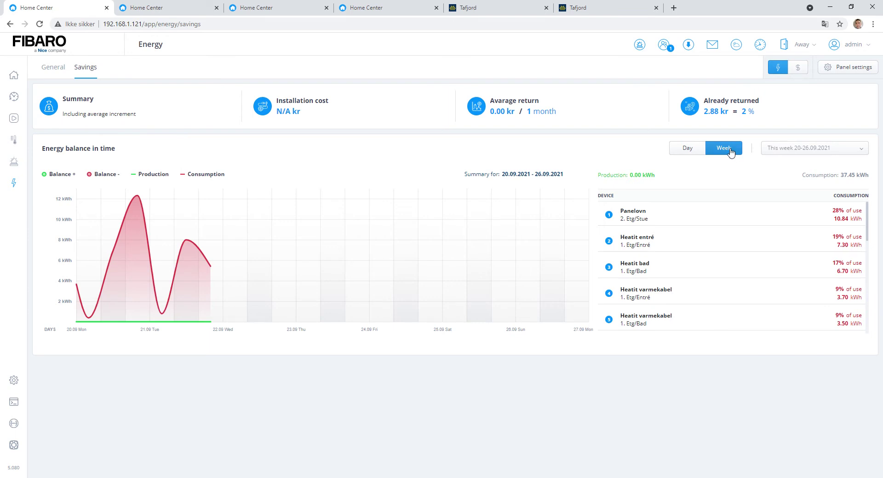
{"action": "left_click", "coordinate": [688, 149]}
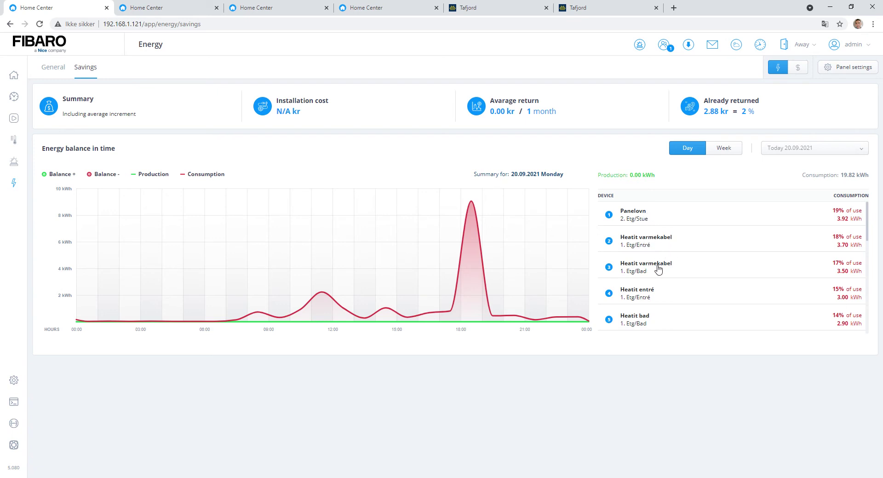
{"action": "scroll", "coordinate": [661, 292], "scroll_direction": "down", "scroll_amount": 2}
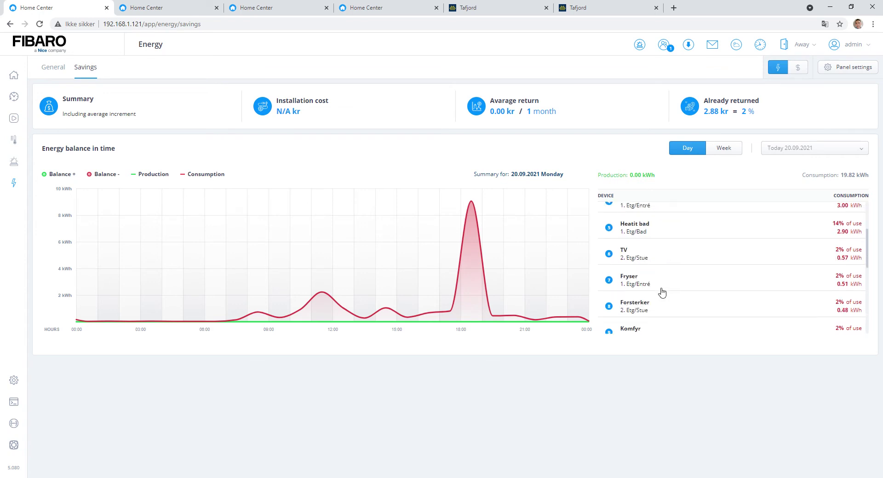
{"action": "scroll", "coordinate": [661, 292], "scroll_direction": "down", "scroll_amount": 4}
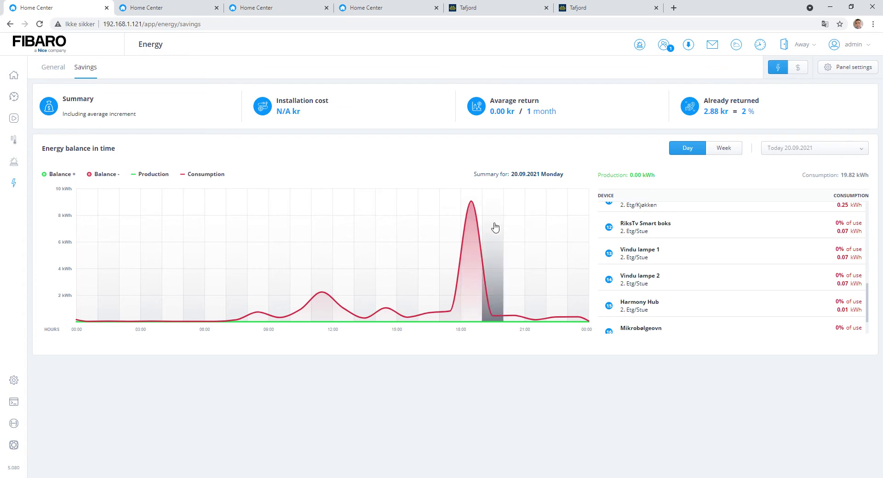
Step: Show the weekly energy balance for 13-19.09.2021 and highlight its total consumption and start date
{"action": "left_click", "coordinate": [730, 150]}
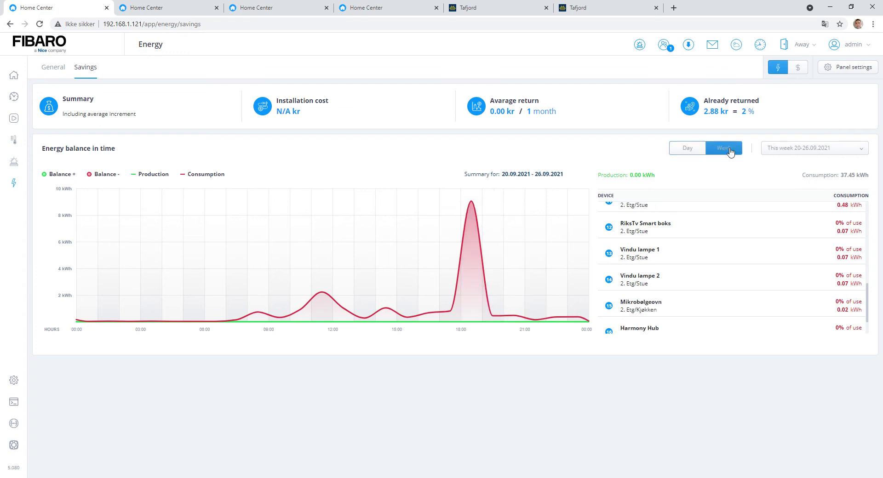
{"action": "left_click", "coordinate": [785, 150]}
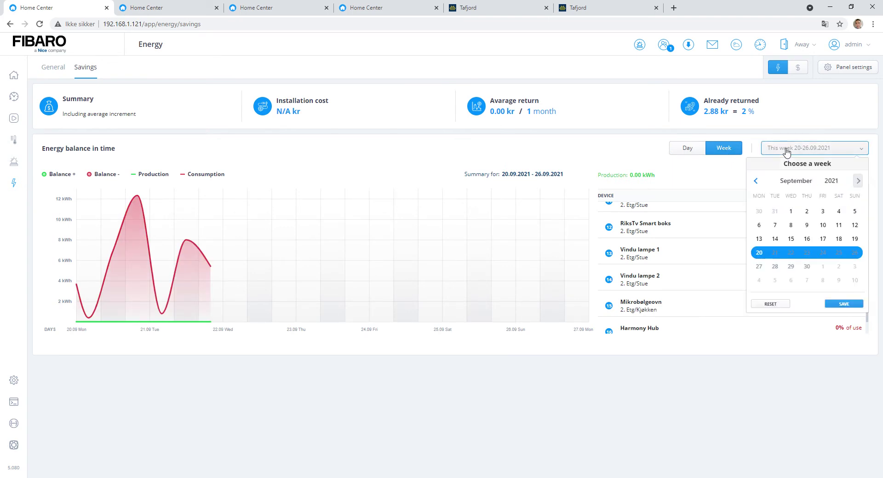
{"action": "left_click", "coordinate": [787, 240]}
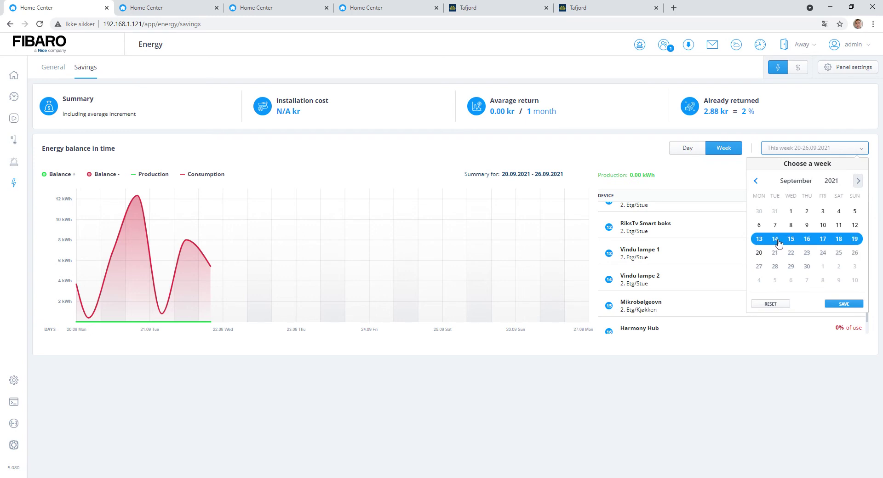
{"action": "left_click", "coordinate": [846, 305]}
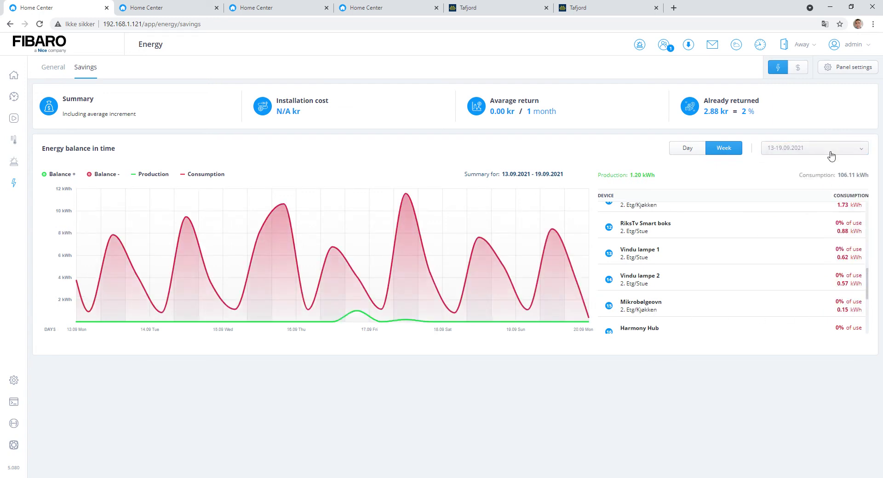
{"action": "left_click_drag", "start_coordinate": [837, 176], "coordinate": [851, 179]}
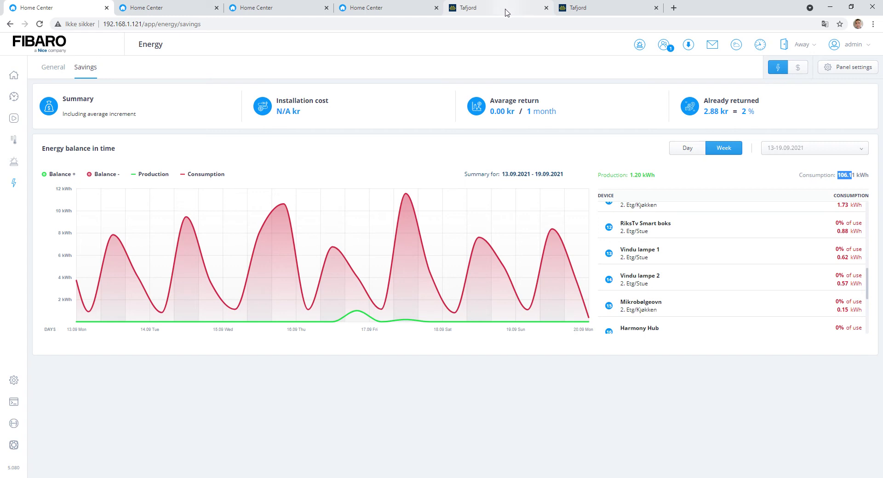
{"action": "left_click_drag", "start_coordinate": [501, 175], "coordinate": [521, 175]}
Step: Switch to Tafjord's 2021 consumption page and compare the week 37 usage and the monthly chart
{"action": "left_click", "coordinate": [488, 5]}
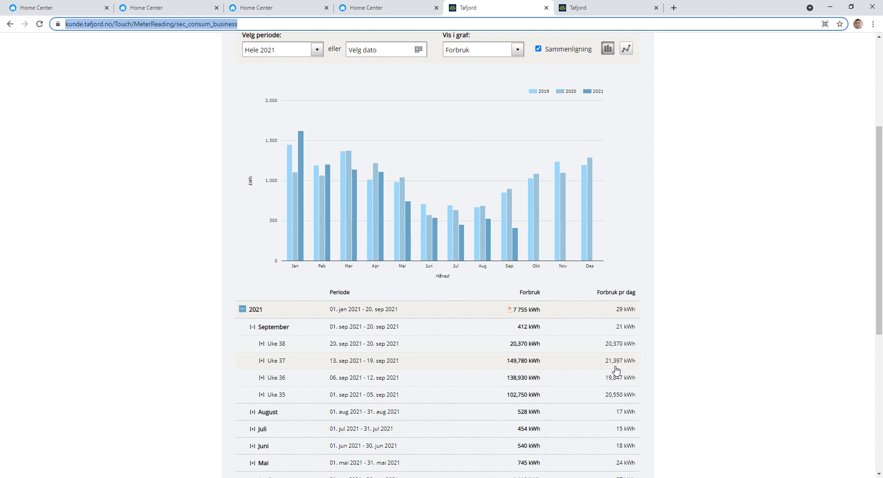
{"action": "scroll", "coordinate": [586, 381], "scroll_direction": "up", "scroll_amount": 3}
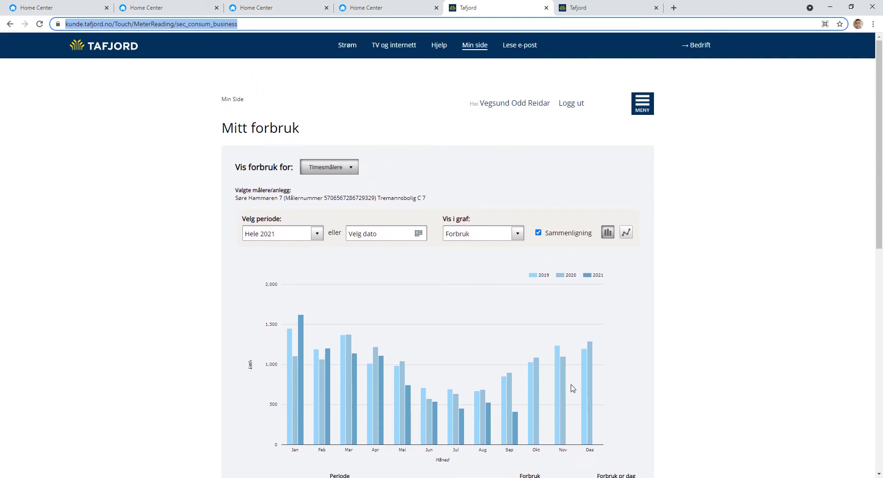
{"action": "scroll", "coordinate": [513, 391], "scroll_direction": "down", "scroll_amount": 3}
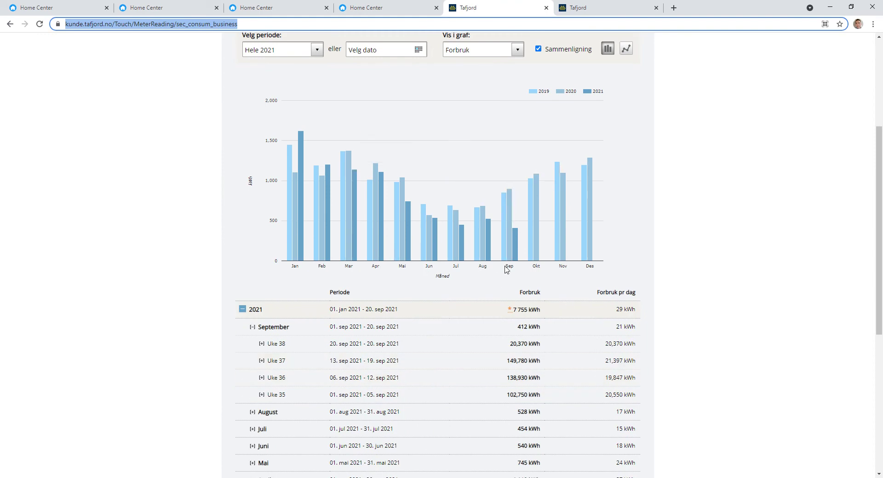
{"action": "scroll", "coordinate": [501, 289], "scroll_direction": "up", "scroll_amount": 4}
{"action": "scroll", "coordinate": [500, 299], "scroll_direction": "down", "scroll_amount": 2}
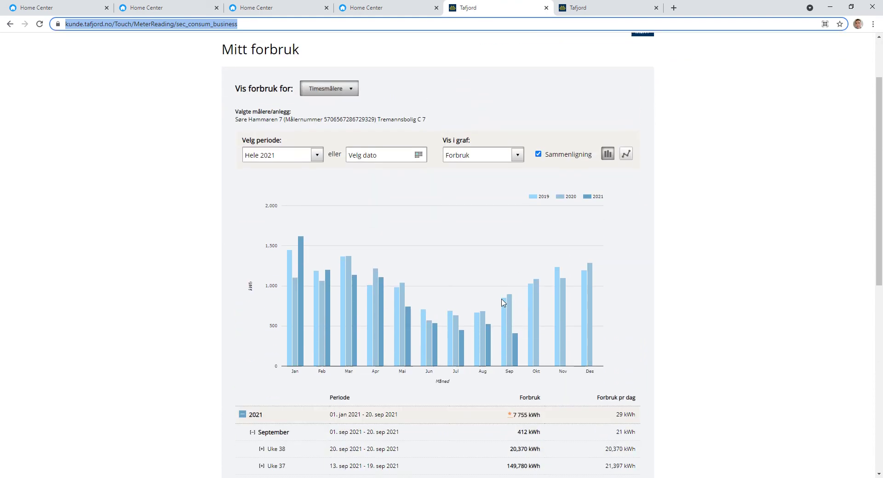
{"action": "scroll", "coordinate": [503, 303], "scroll_direction": "up", "scroll_amount": 2}
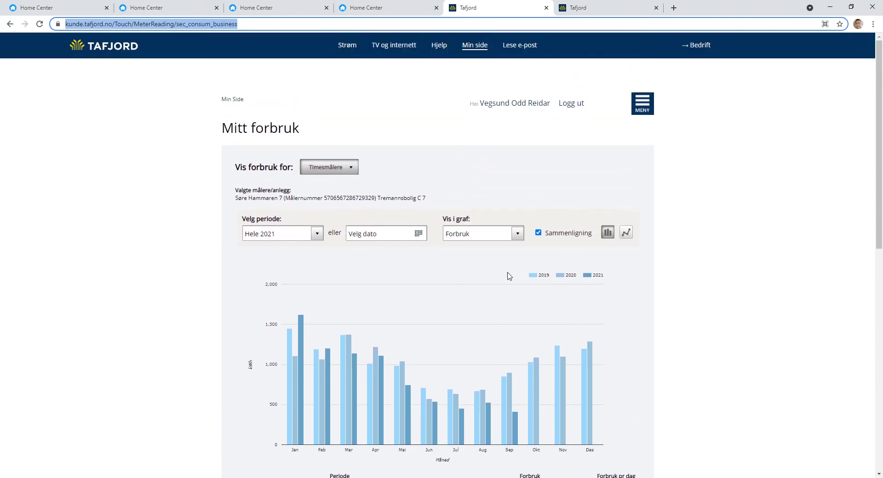
{"action": "scroll", "coordinate": [480, 386], "scroll_direction": "down", "scroll_amount": 1}
{"action": "mouse_move", "coordinate": [482, 373]}
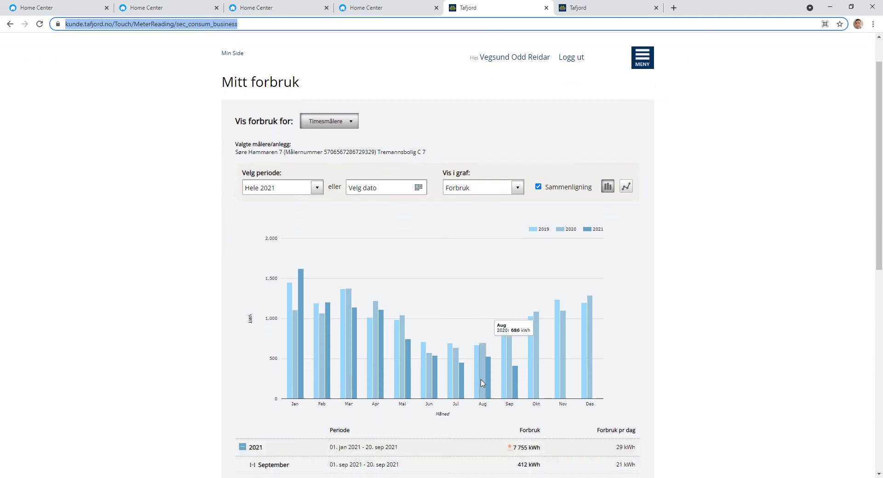
{"action": "scroll", "coordinate": [483, 373], "scroll_direction": "up", "scroll_amount": 1}
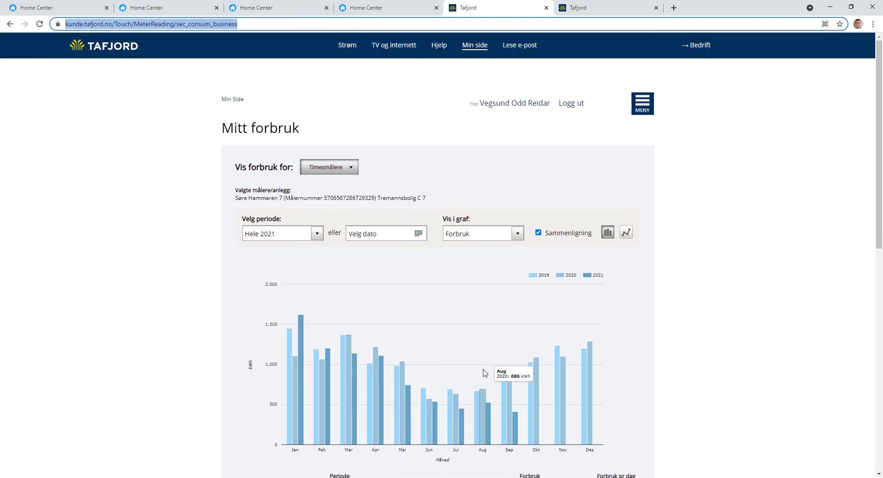
Step: Switch to the other Tafjord consumption page and compare daily usage for 01.09.2021 - 21.09.2021 in the chart and the per-day table
{"action": "left_click", "coordinate": [600, 9]}
{"action": "scroll", "coordinate": [524, 372], "scroll_direction": "down", "scroll_amount": 1}
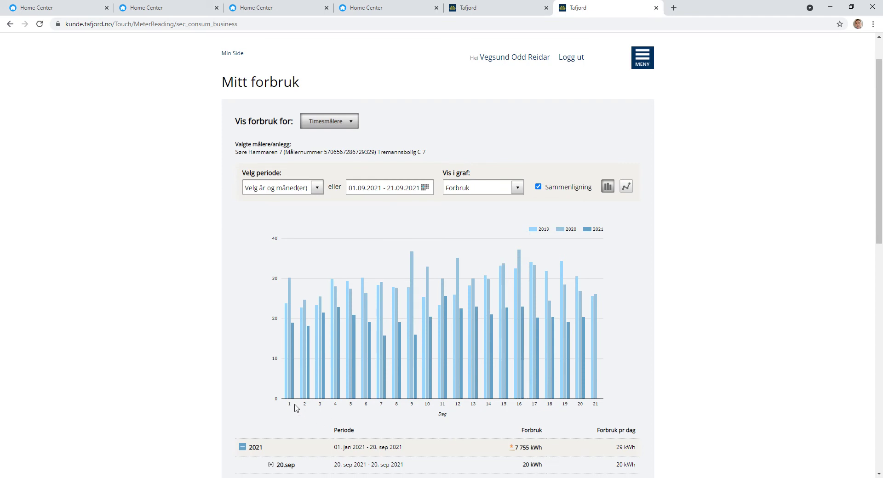
{"action": "mouse_move", "coordinate": [288, 394]}
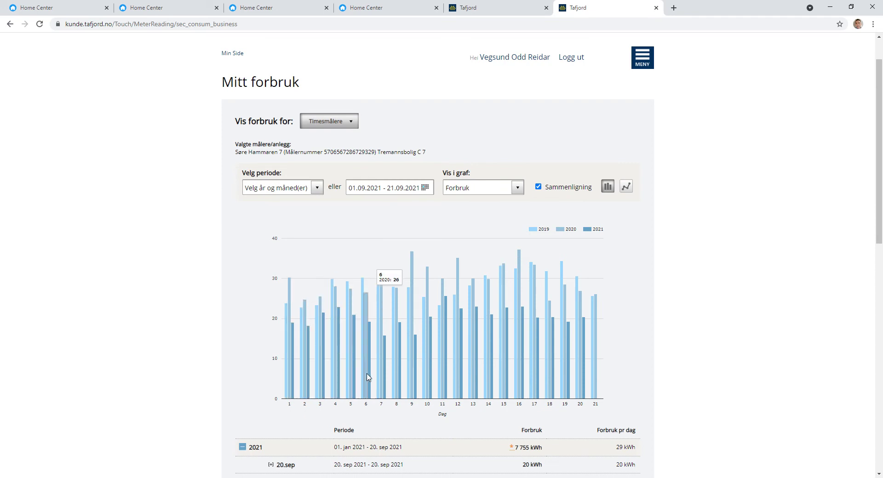
{"action": "mouse_move", "coordinate": [372, 377]}
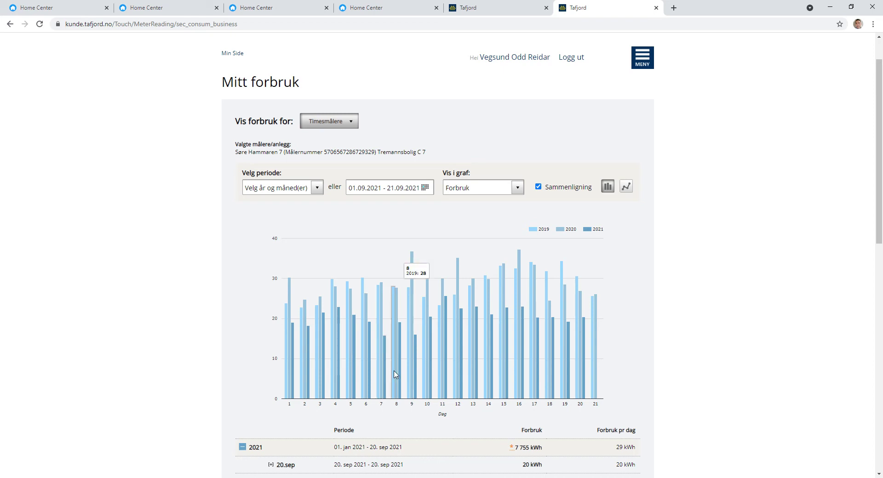
{"action": "mouse_move", "coordinate": [401, 373]}
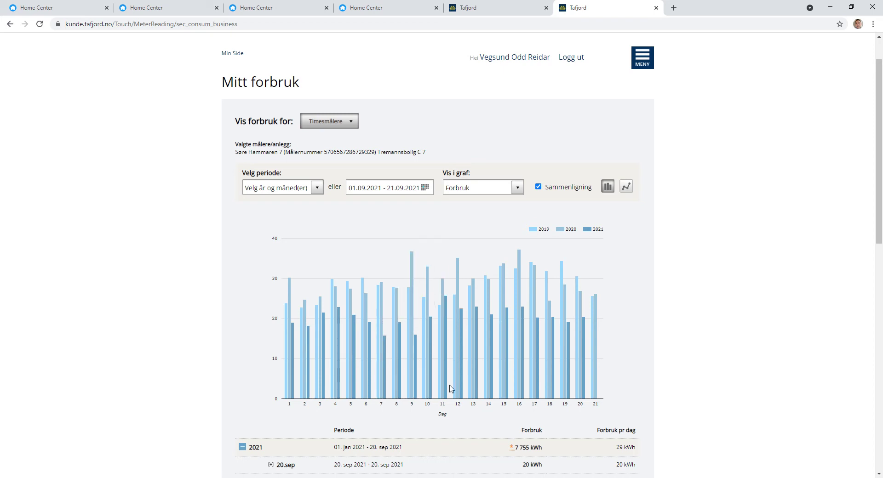
{"action": "scroll", "coordinate": [449, 385], "scroll_direction": "down", "scroll_amount": 9}
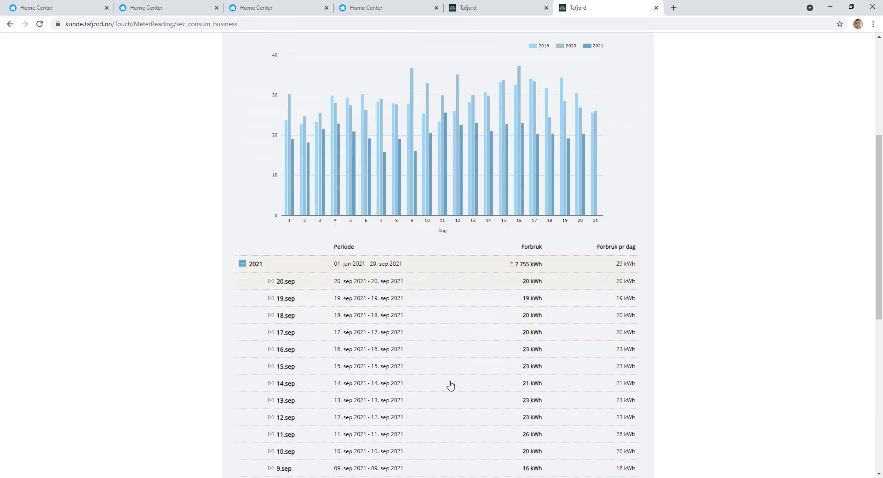
{"action": "scroll", "coordinate": [450, 386], "scroll_direction": "up", "scroll_amount": 3}
{"action": "scroll", "coordinate": [450, 385], "scroll_direction": "down", "scroll_amount": 4}
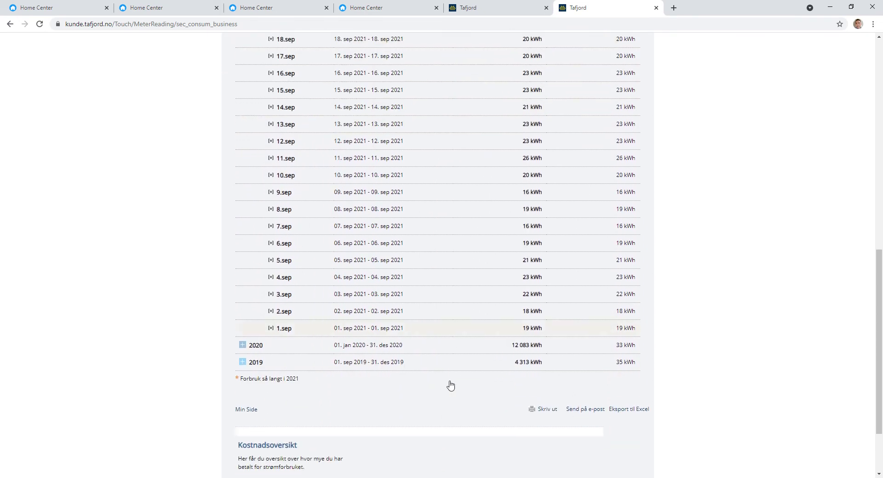
{"action": "scroll", "coordinate": [450, 385], "scroll_direction": "up", "scroll_amount": 10}
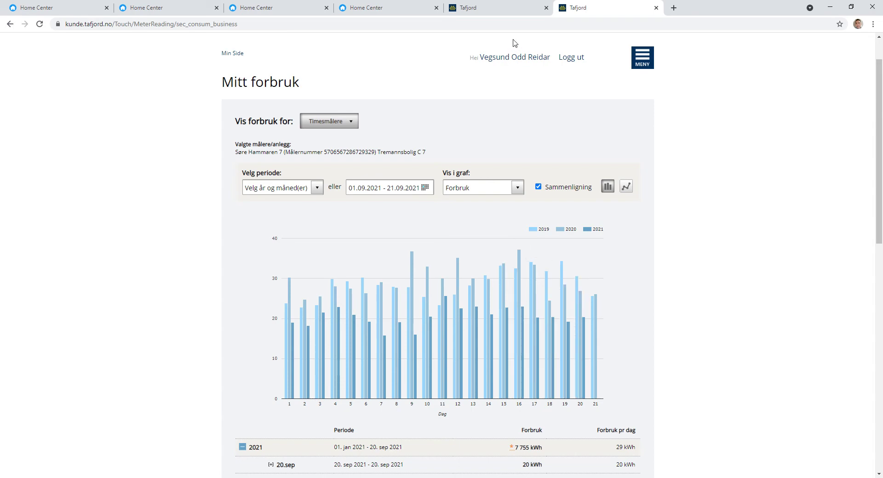
Step: Switch to the Home Center dashboard for the Ute room and examine its outdoor light devices and the Automatisk dim lys scene
{"action": "left_click", "coordinate": [384, 9]}
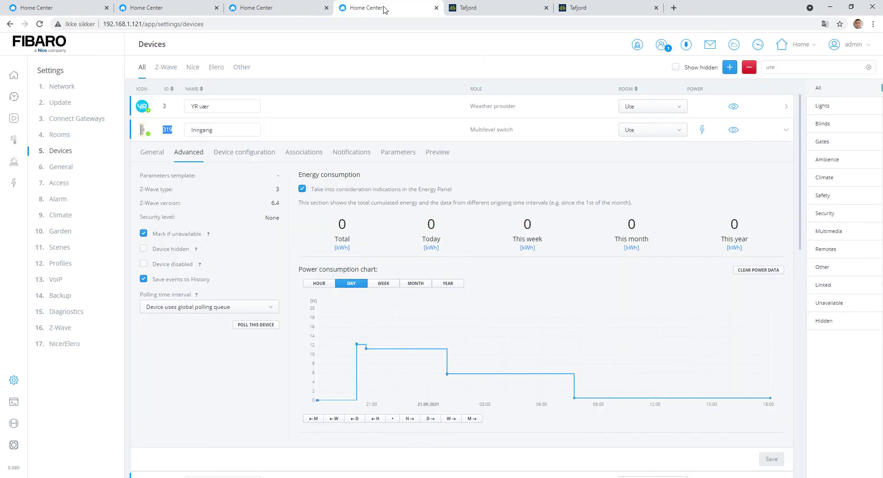
{"action": "left_click", "coordinate": [284, 9]}
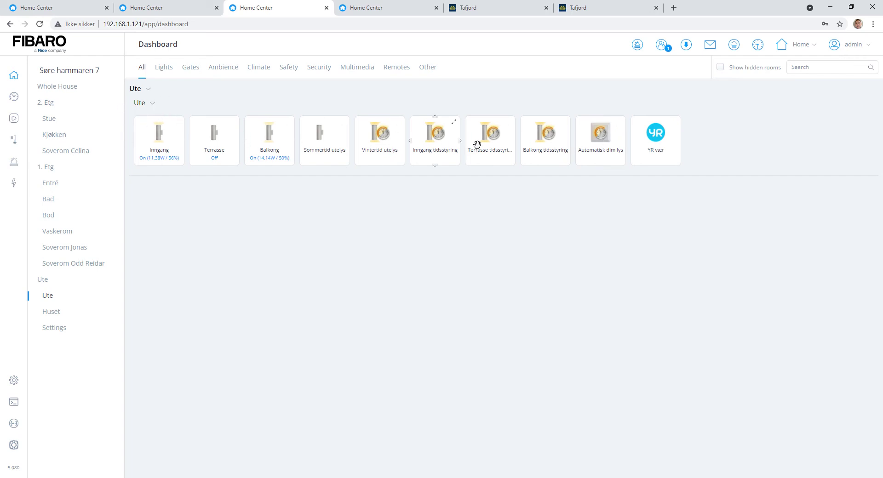
{"action": "left_click", "coordinate": [605, 138]}
Step: Examine the Inngang light's power consumption chart in its advanced device settings by day, week and month, ending on the week view
{"action": "left_click", "coordinate": [384, 7]}
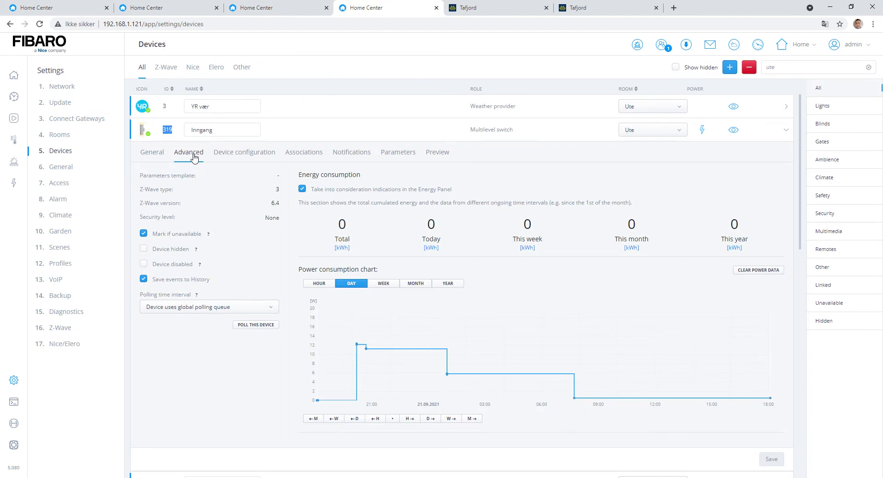
{"action": "mouse_move", "coordinate": [359, 349]}
{"action": "mouse_move", "coordinate": [448, 374]}
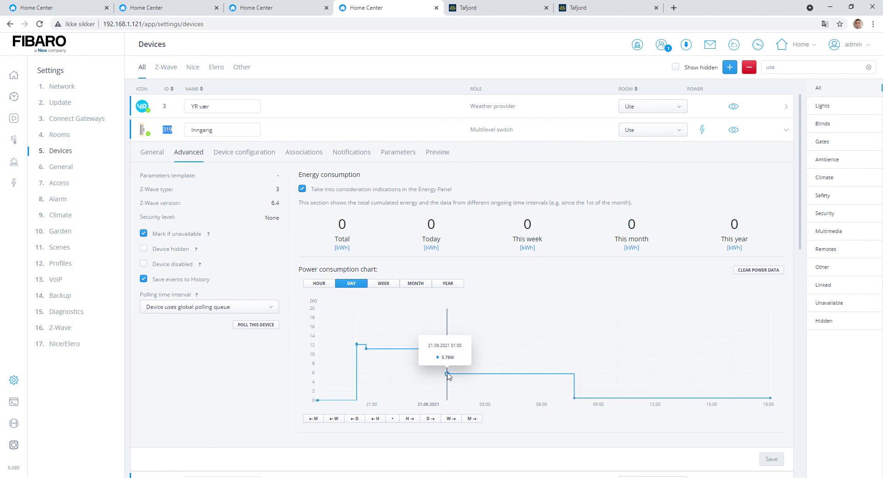
{"action": "left_click", "coordinate": [383, 283]}
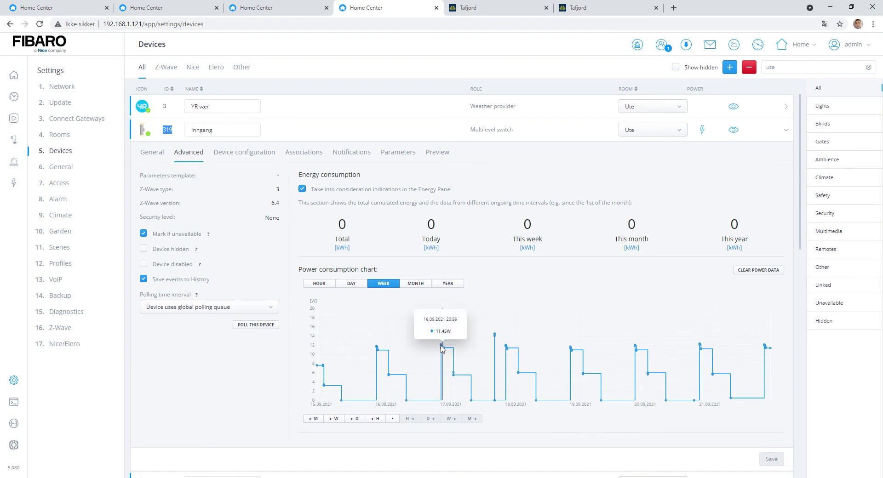
{"action": "left_click", "coordinate": [421, 285]}
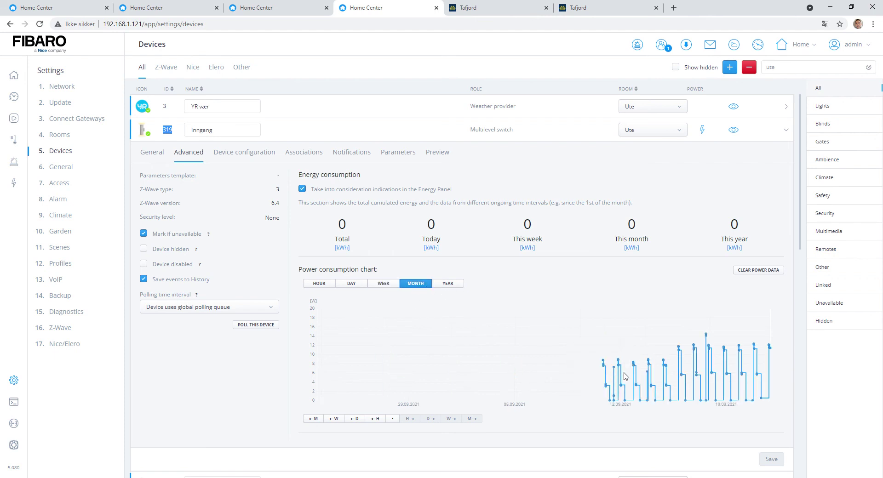
{"action": "mouse_move", "coordinate": [626, 367]}
{"action": "left_click", "coordinate": [394, 285]}
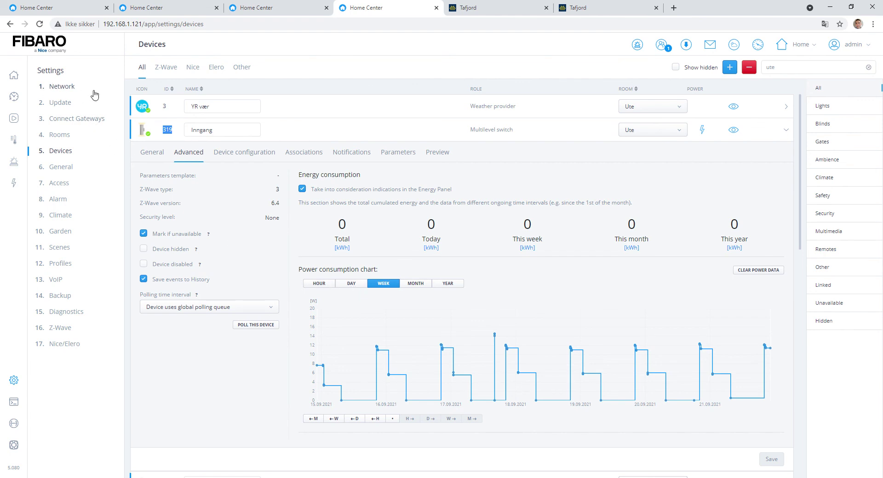
Step: Open the whole-house dashboard and examine the Lysstyring scene and devices in Stue and Kjøkken
{"action": "left_click", "coordinate": [14, 76]}
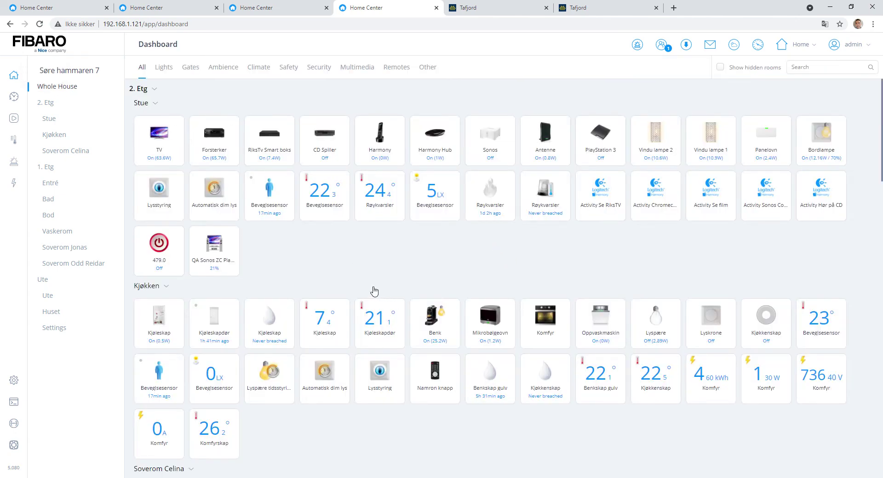
{"action": "mouse_move", "coordinate": [164, 201]}
{"action": "left_click", "coordinate": [162, 192]}
{"action": "scroll", "coordinate": [348, 332], "scroll_direction": "down", "scroll_amount": 2}
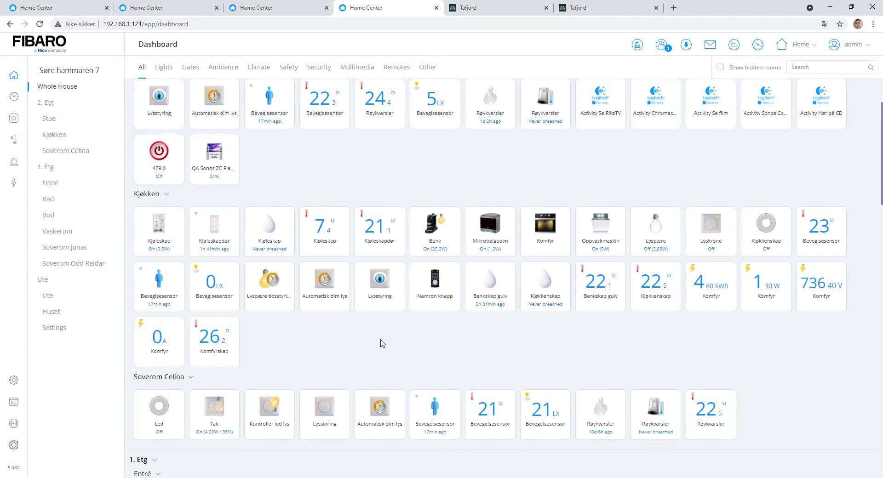
Step: Review the lighting control and automatic dimming scenes in the remaining rooms, down to the Ute, Huset and Settings sections
{"action": "scroll", "coordinate": [381, 343], "scroll_direction": "down", "scroll_amount": 4}
{"action": "scroll", "coordinate": [381, 340], "scroll_direction": "down", "scroll_amount": 11}
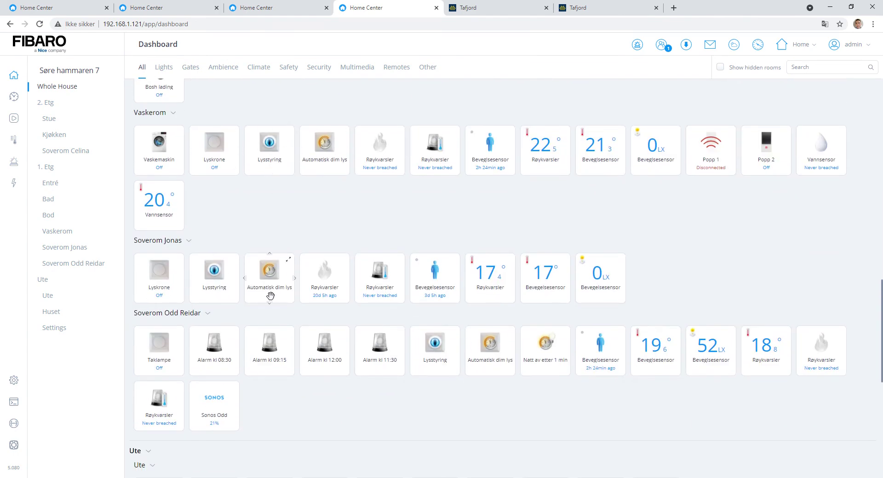
{"action": "scroll", "coordinate": [368, 366], "scroll_direction": "down", "scroll_amount": 2}
{"action": "scroll", "coordinate": [368, 366], "scroll_direction": "down", "scroll_amount": 6}
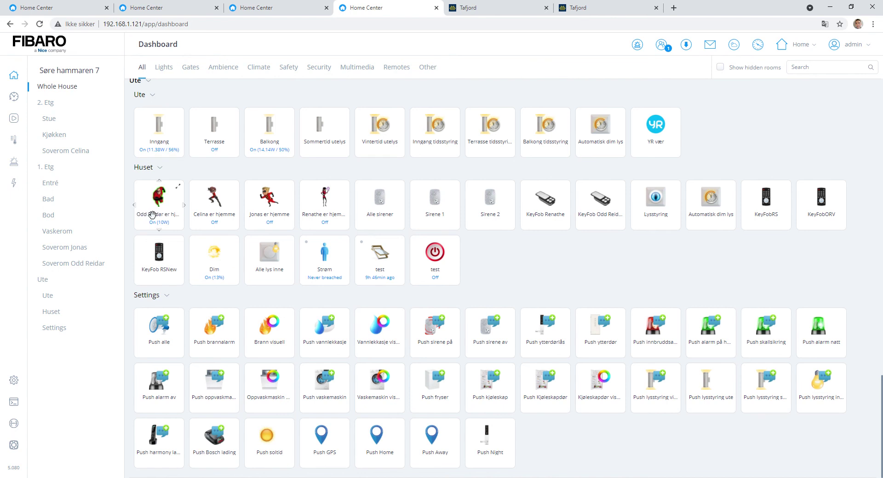
{"action": "mouse_move", "coordinate": [660, 205]}
{"action": "mouse_move", "coordinate": [715, 201]}
{"action": "mouse_move", "coordinate": [678, 224]}
{"action": "scroll", "coordinate": [607, 262], "scroll_direction": "up", "scroll_amount": 1}
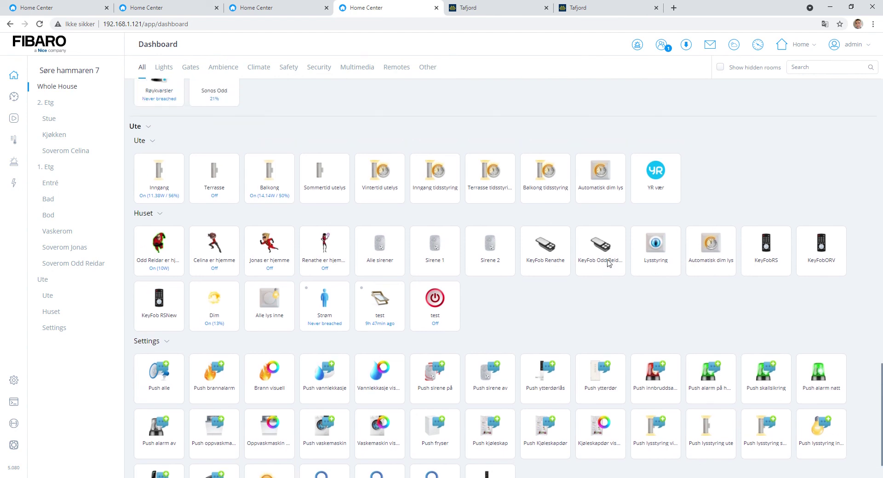
{"action": "scroll", "coordinate": [608, 262], "scroll_direction": "down", "scroll_amount": 1}
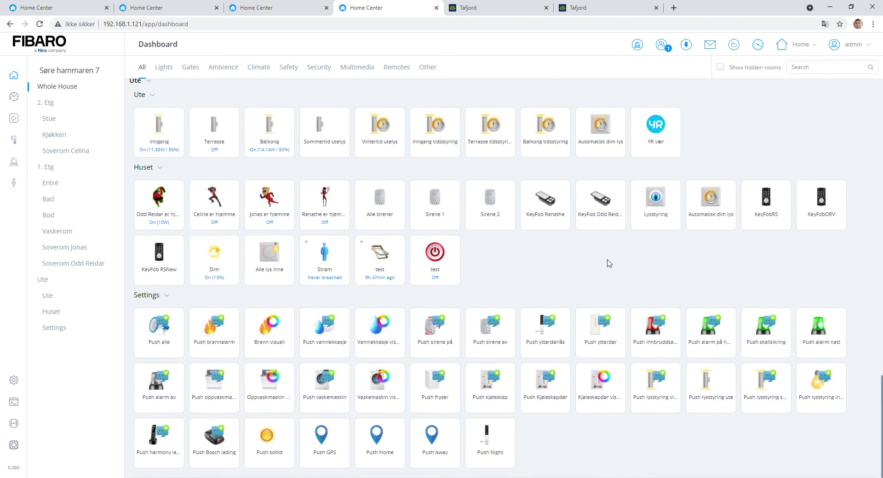